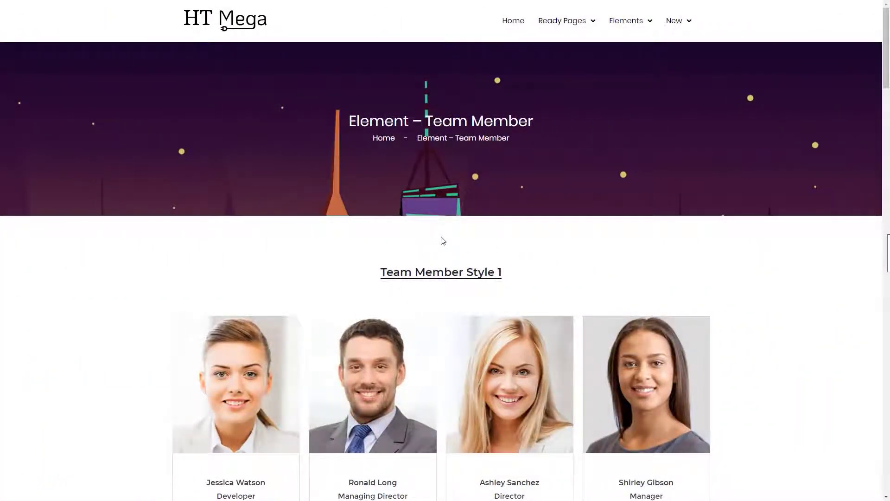
{"action": "scroll", "coordinate": [441, 242], "scroll_direction": "down", "scroll_amount": 2}
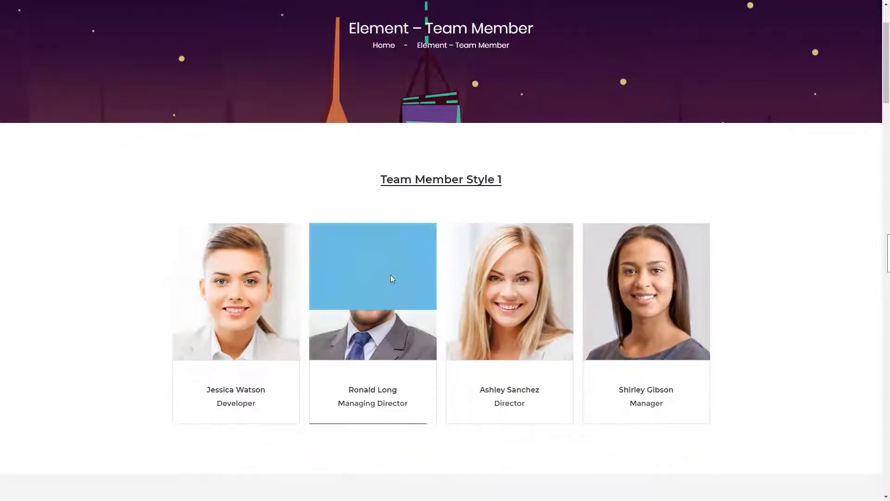
{"action": "scroll", "coordinate": [397, 275], "scroll_direction": "down", "scroll_amount": 4}
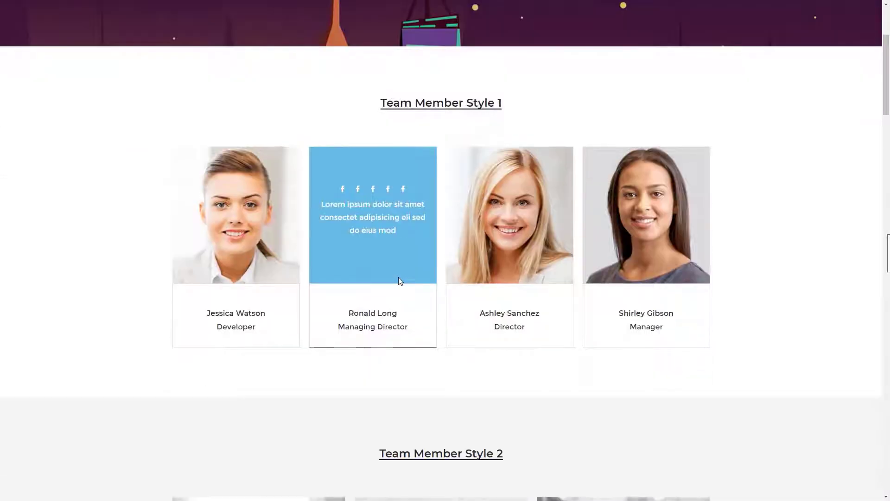
{"action": "scroll", "coordinate": [398, 280], "scroll_direction": "down", "scroll_amount": 2}
{"action": "scroll", "coordinate": [399, 281], "scroll_direction": "down", "scroll_amount": 2}
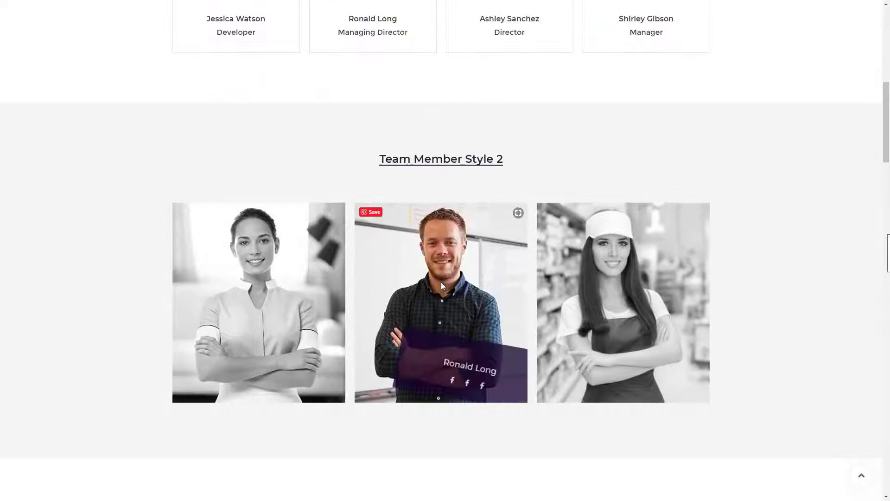
{"action": "scroll", "coordinate": [440, 285], "scroll_direction": "down", "scroll_amount": 2}
{"action": "scroll", "coordinate": [442, 285], "scroll_direction": "down", "scroll_amount": 2}
{"action": "scroll", "coordinate": [441, 285], "scroll_direction": "down", "scroll_amount": 2}
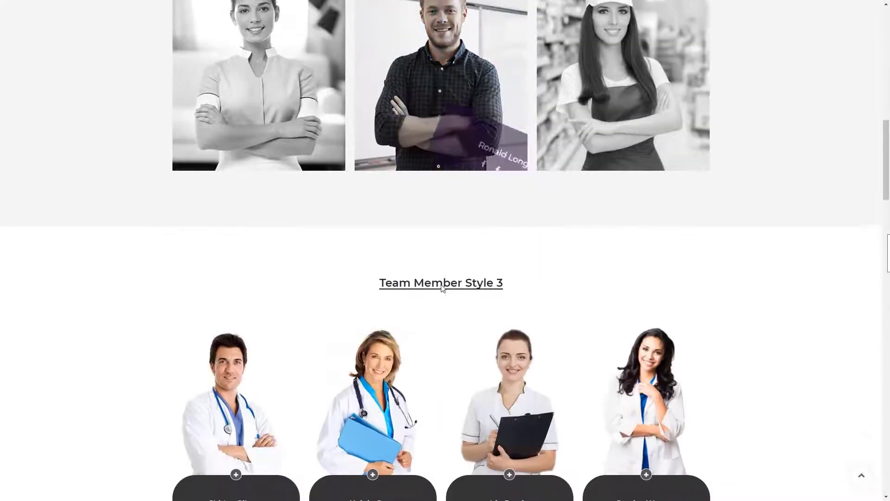
{"action": "scroll", "coordinate": [441, 288], "scroll_direction": "down", "scroll_amount": 1}
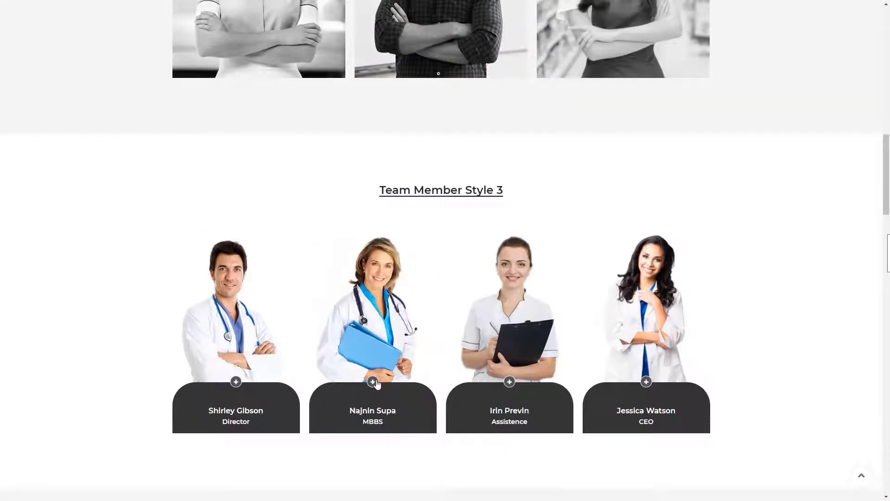
Browse Team Member Styles 1–8 and expand Najnin Supa's Style 3 card to show its social icons.
{"action": "left_click", "coordinate": [374, 382]}
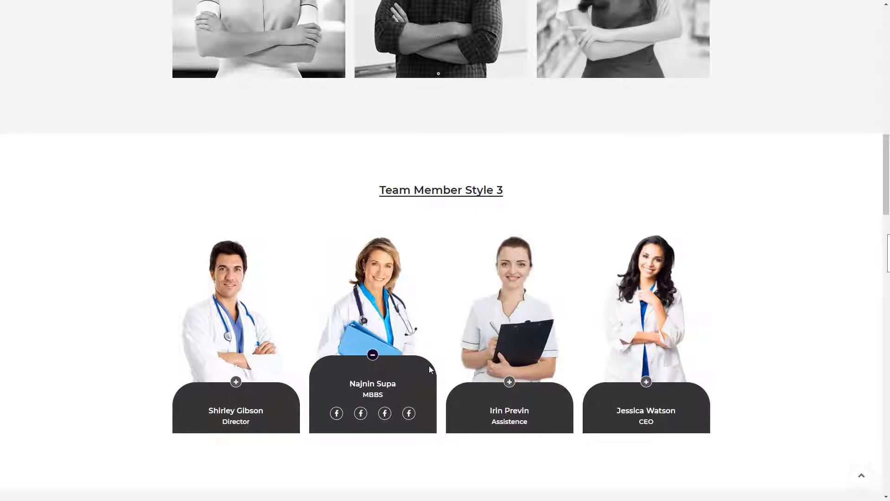
{"action": "scroll", "coordinate": [428, 365], "scroll_direction": "down", "scroll_amount": 2}
{"action": "scroll", "coordinate": [429, 365], "scroll_direction": "down", "scroll_amount": 2}
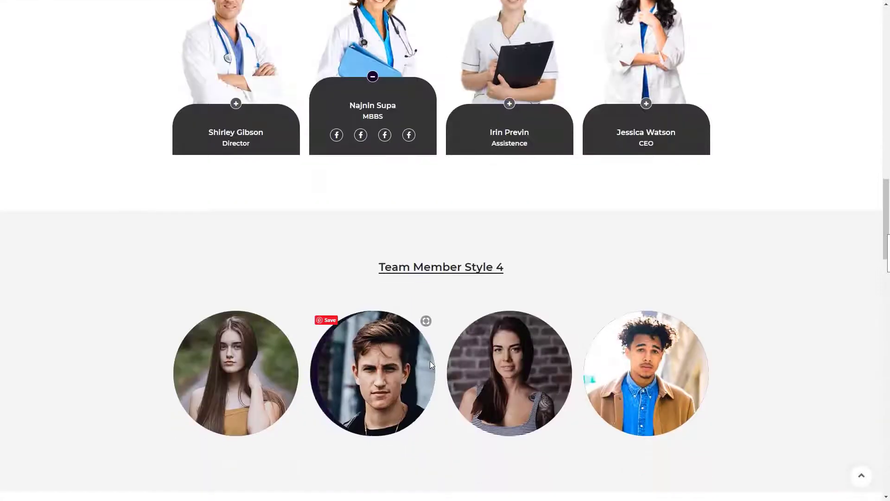
{"action": "scroll", "coordinate": [429, 359], "scroll_direction": "down", "scroll_amount": 2}
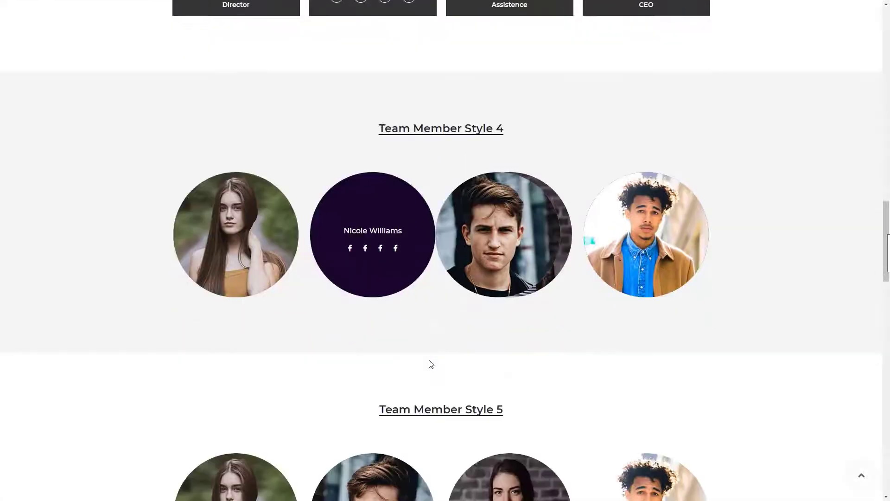
{"action": "scroll", "coordinate": [417, 358], "scroll_direction": "down", "scroll_amount": 2}
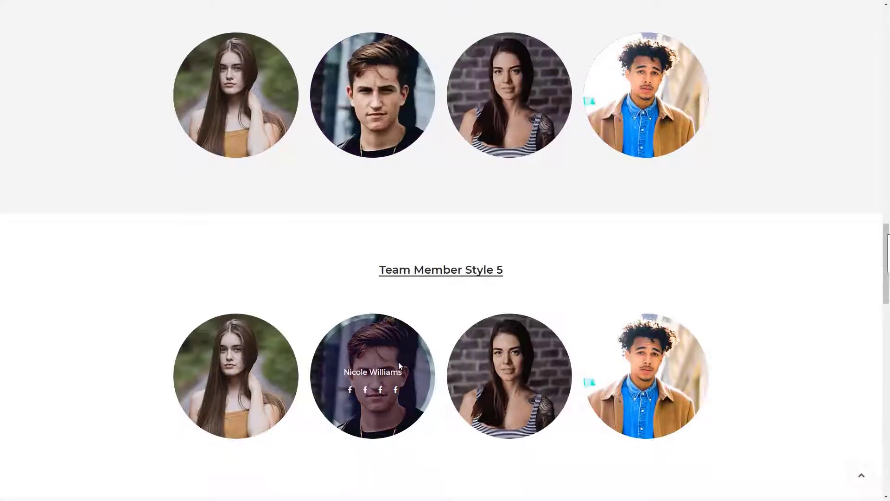
{"action": "scroll", "coordinate": [398, 362], "scroll_direction": "down", "scroll_amount": 1}
{"action": "scroll", "coordinate": [400, 363], "scroll_direction": "down", "scroll_amount": 2}
{"action": "scroll", "coordinate": [399, 360], "scroll_direction": "down", "scroll_amount": 1}
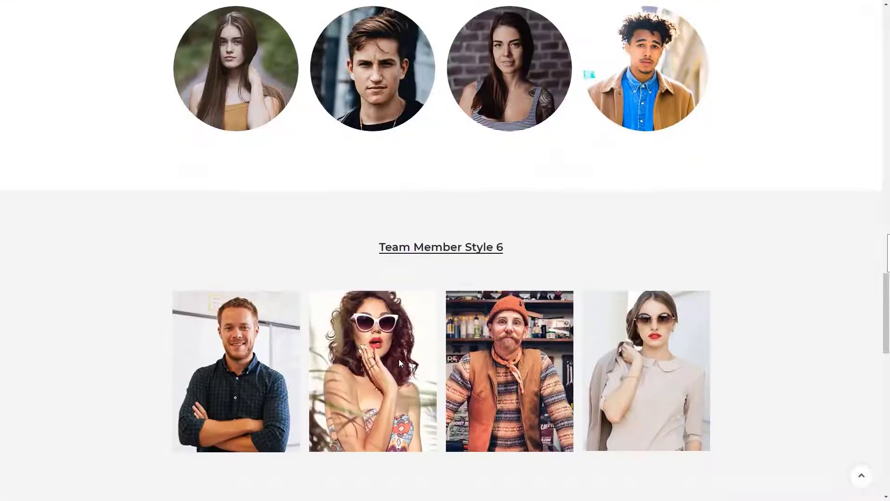
{"action": "scroll", "coordinate": [393, 351], "scroll_direction": "down", "scroll_amount": 1}
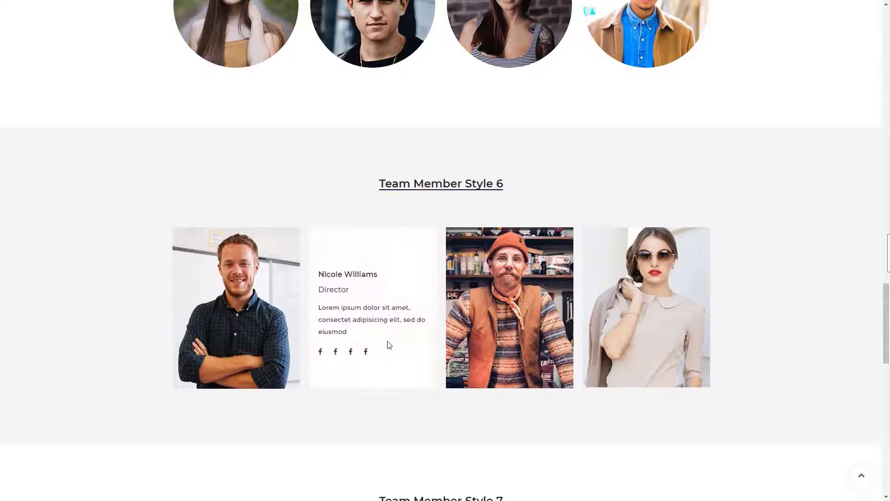
{"action": "scroll", "coordinate": [387, 342], "scroll_direction": "down", "scroll_amount": 2}
{"action": "scroll", "coordinate": [388, 340], "scroll_direction": "down", "scroll_amount": 1}
{"action": "scroll", "coordinate": [403, 338], "scroll_direction": "down", "scroll_amount": 1}
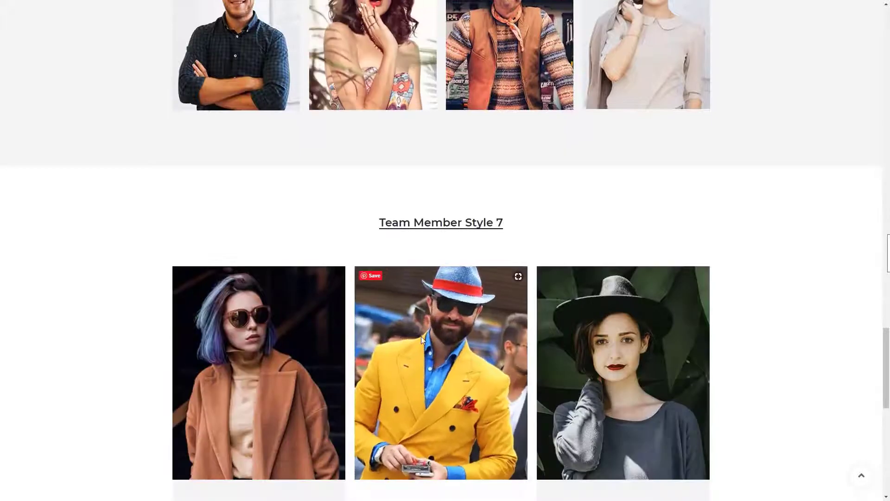
{"action": "scroll", "coordinate": [421, 336], "scroll_direction": "down", "scroll_amount": 1}
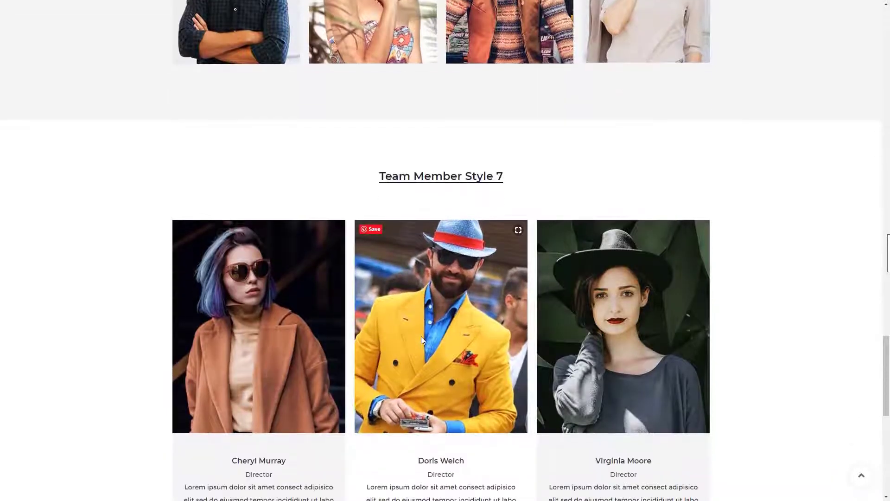
{"action": "scroll", "coordinate": [420, 336], "scroll_direction": "down", "scroll_amount": 1}
{"action": "scroll", "coordinate": [421, 336], "scroll_direction": "down", "scroll_amount": 1}
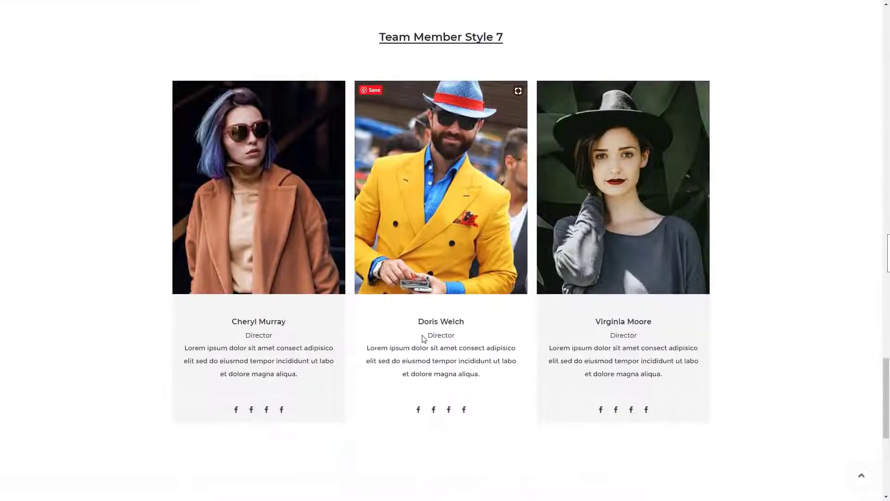
{"action": "scroll", "coordinate": [421, 337], "scroll_direction": "down", "scroll_amount": 2}
{"action": "scroll", "coordinate": [422, 338], "scroll_direction": "down", "scroll_amount": 3}
{"action": "mouse_move", "coordinate": [373, 304]}
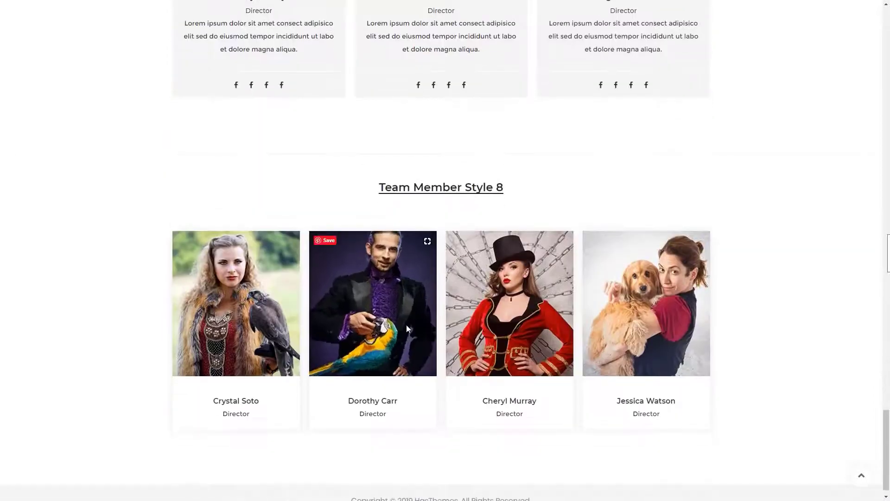
{"action": "scroll", "coordinate": [401, 321], "scroll_direction": "down", "scroll_amount": 1}
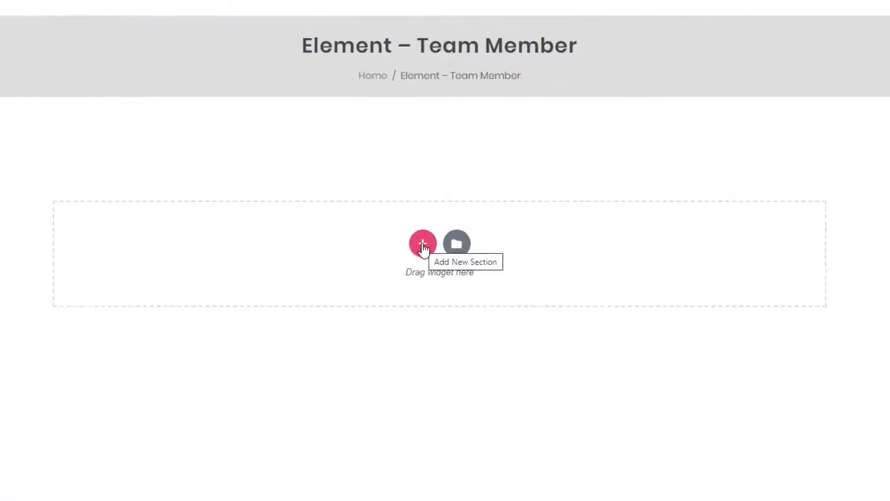
Add a four-column section and drag the HT Mega Team Member widget into column one.
{"action": "left_click", "coordinate": [421, 245]}
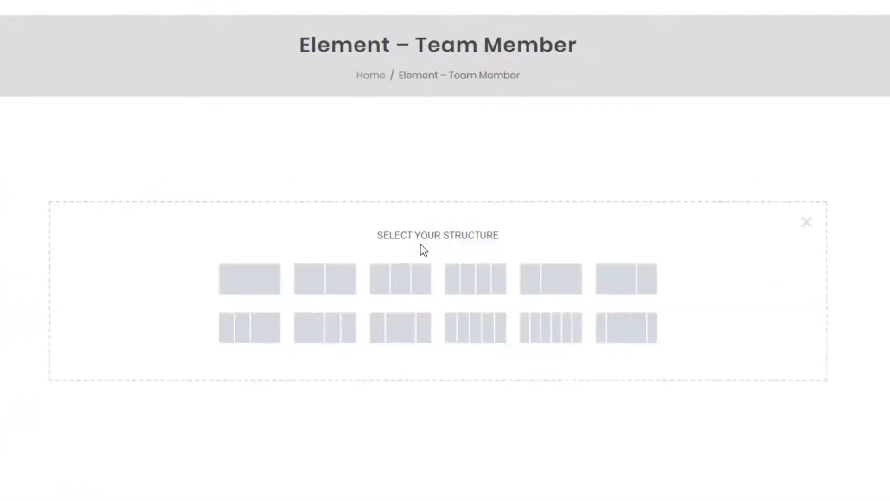
{"action": "left_click", "coordinate": [462, 278]}
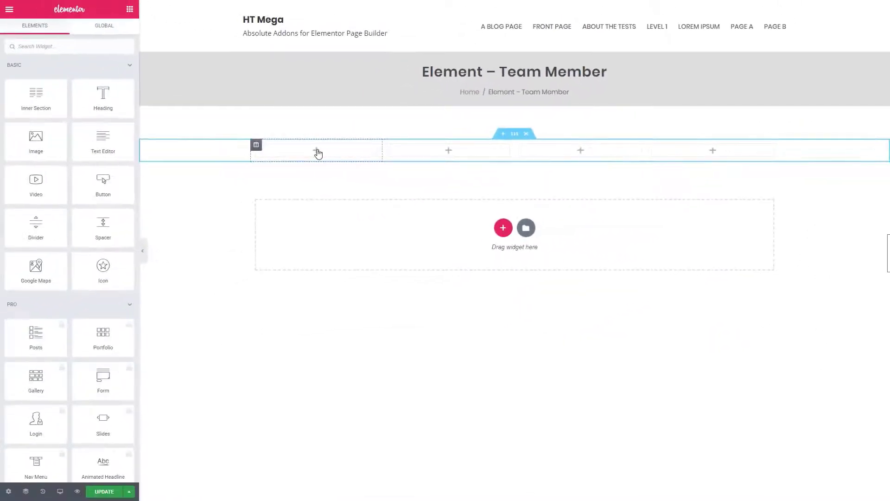
{"action": "type", "text": "team"}
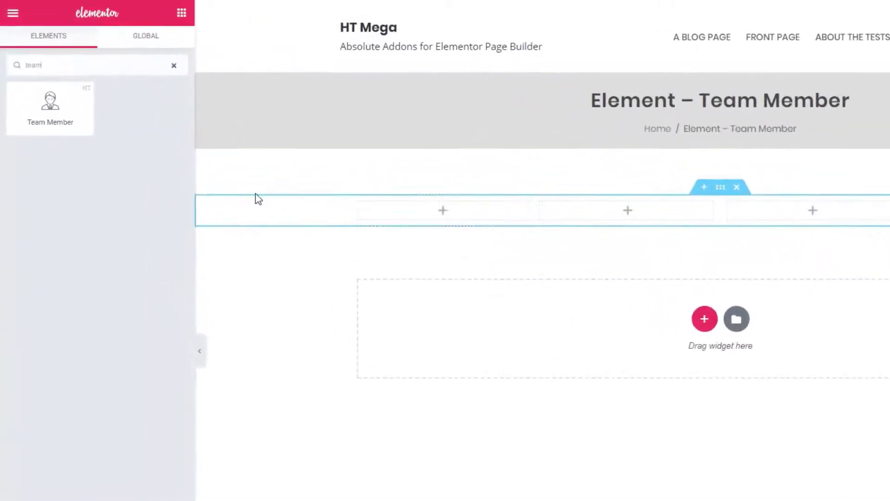
{"action": "left_click_drag", "start_coordinate": [52, 101], "coordinate": [439, 212]}
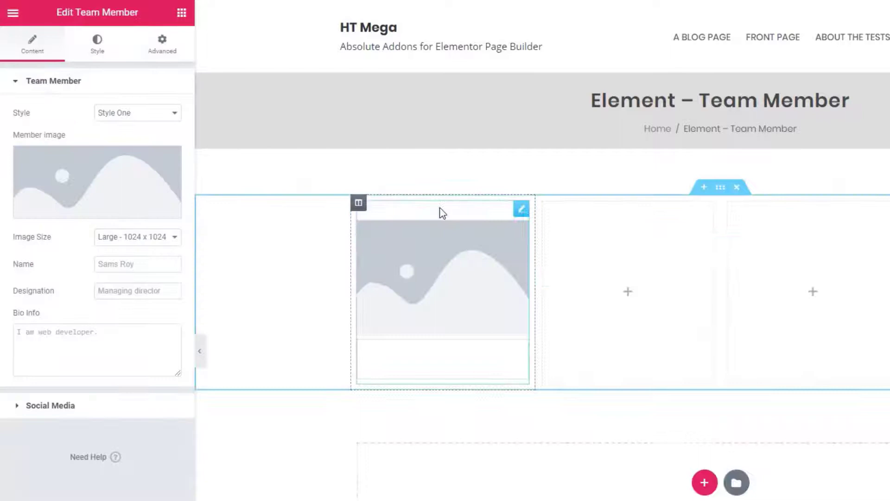
Switch the team card to Style Three and insert the doctor photo as its image.
{"action": "left_click", "coordinate": [146, 114]}
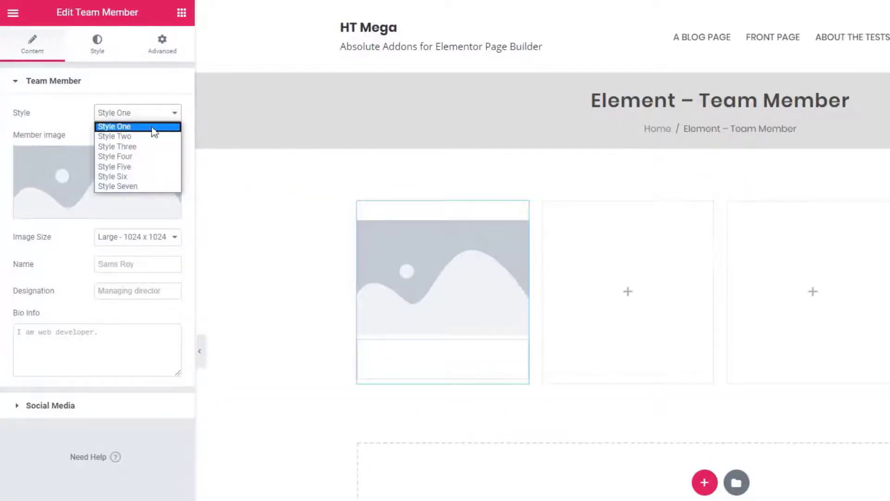
{"action": "left_click", "coordinate": [139, 146]}
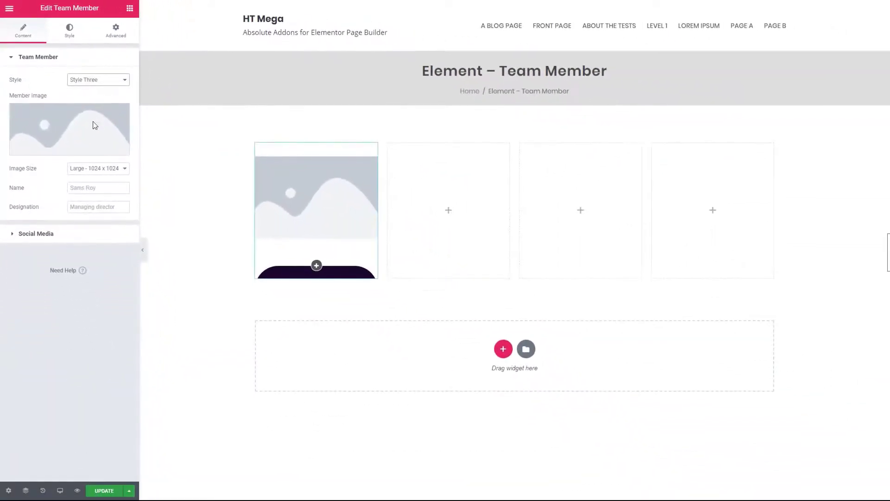
{"action": "left_click", "coordinate": [78, 128]}
{"action": "left_click", "coordinate": [253, 132]}
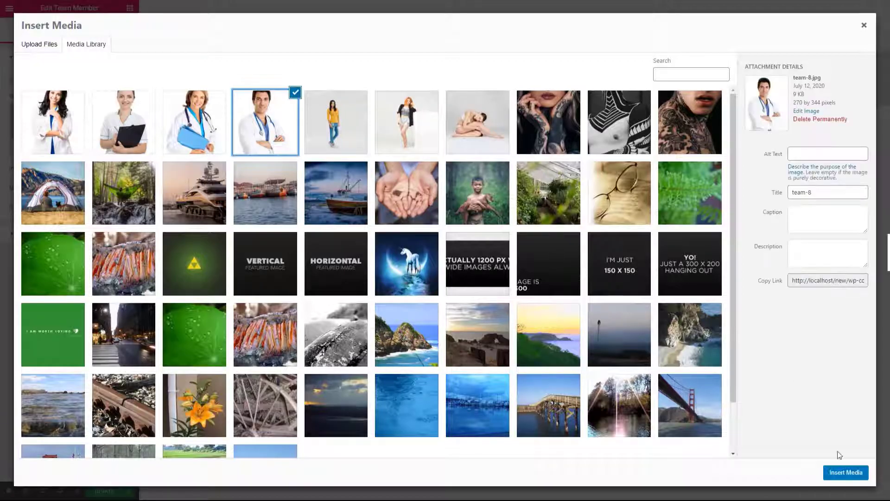
{"action": "left_click", "coordinate": [846, 473]}
Show the photo at full image size and begin entering the member's name.
{"action": "left_click", "coordinate": [167, 179]}
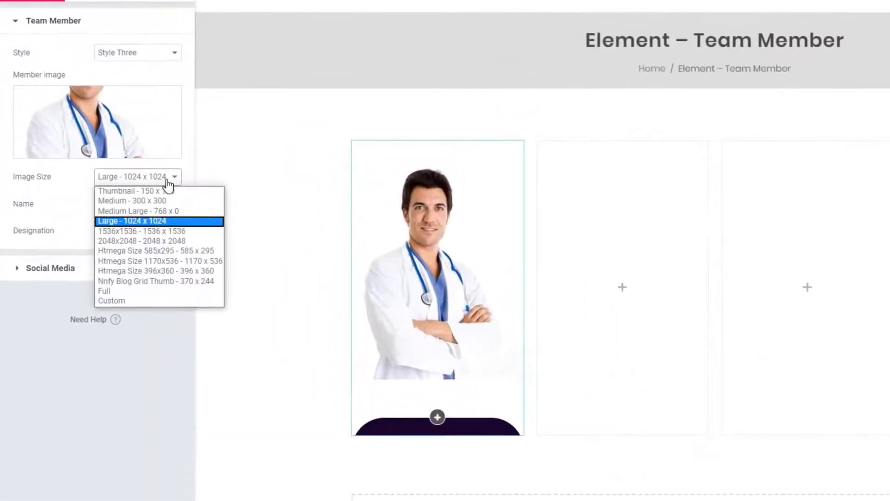
{"action": "left_click", "coordinate": [159, 290]}
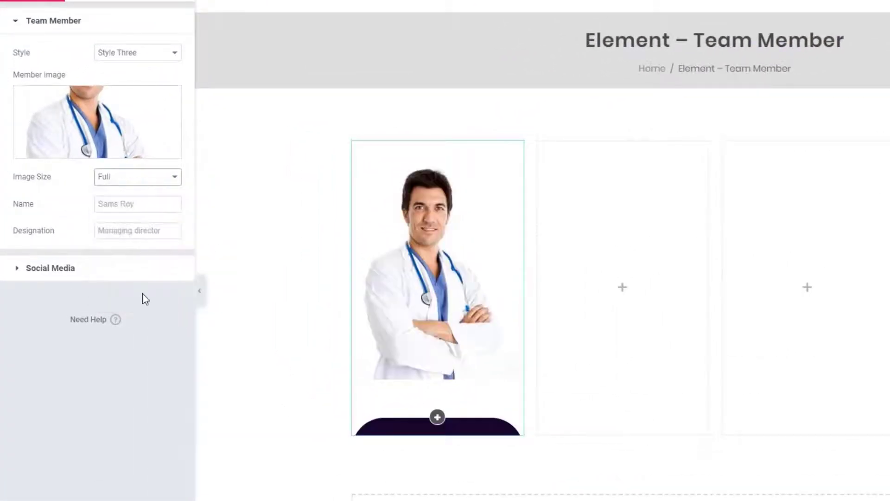
{"action": "left_click", "coordinate": [122, 204]}
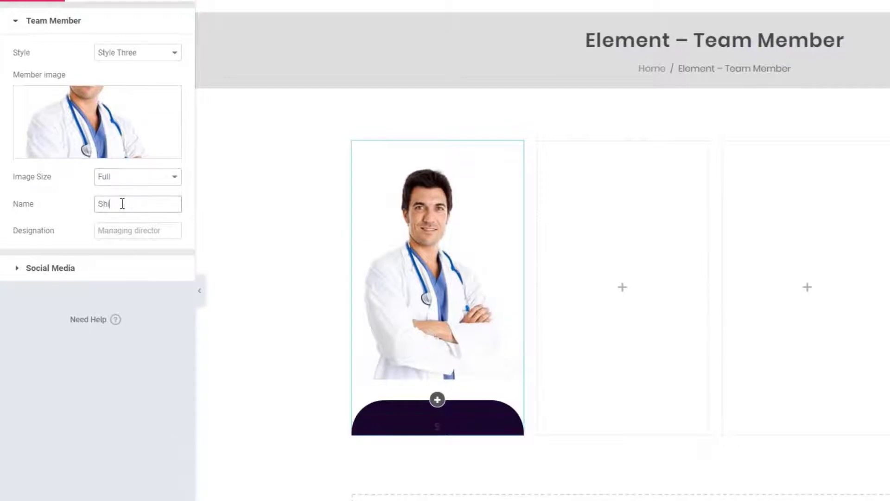
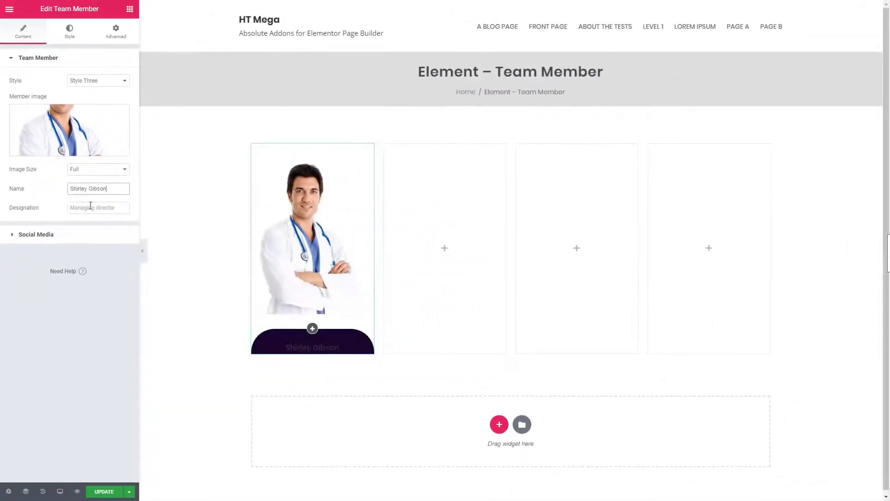
{"action": "type", "text": "Dir"}
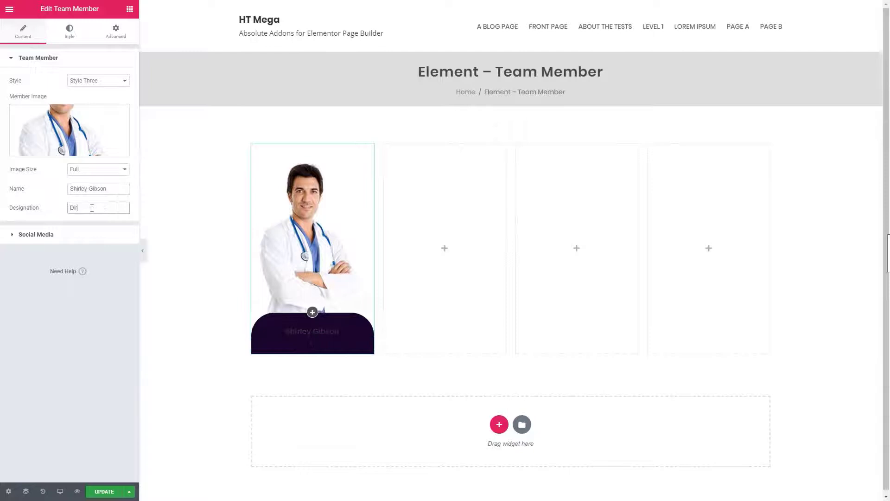
{"action": "type", "text": "ector"}
Give the Facebook social icon a blue background.
{"action": "left_click", "coordinate": [87, 233]}
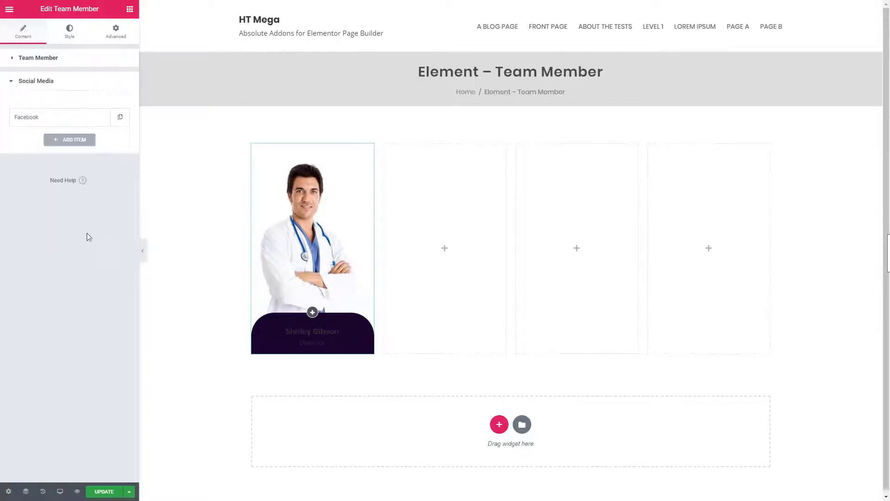
{"action": "left_click", "coordinate": [63, 118]}
{"action": "left_click", "coordinate": [104, 235]}
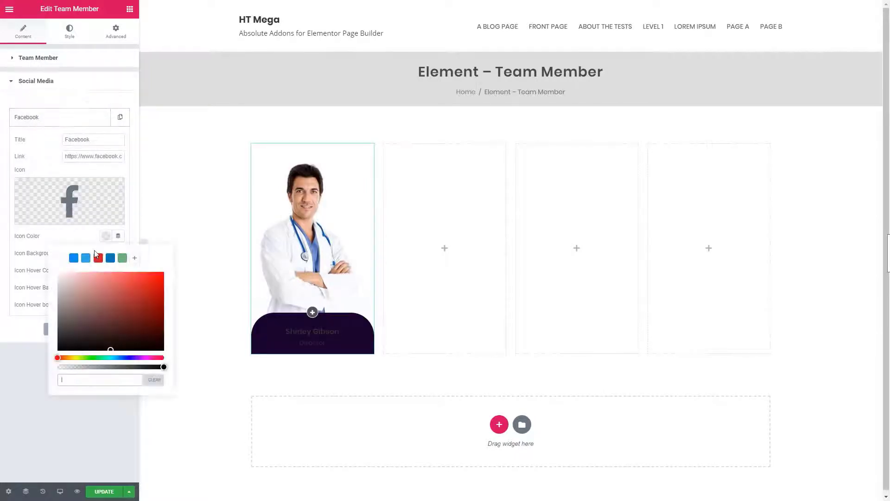
{"action": "left_click", "coordinate": [105, 253]}
{"action": "left_click", "coordinate": [74, 276]}
{"action": "left_click", "coordinate": [105, 254]}
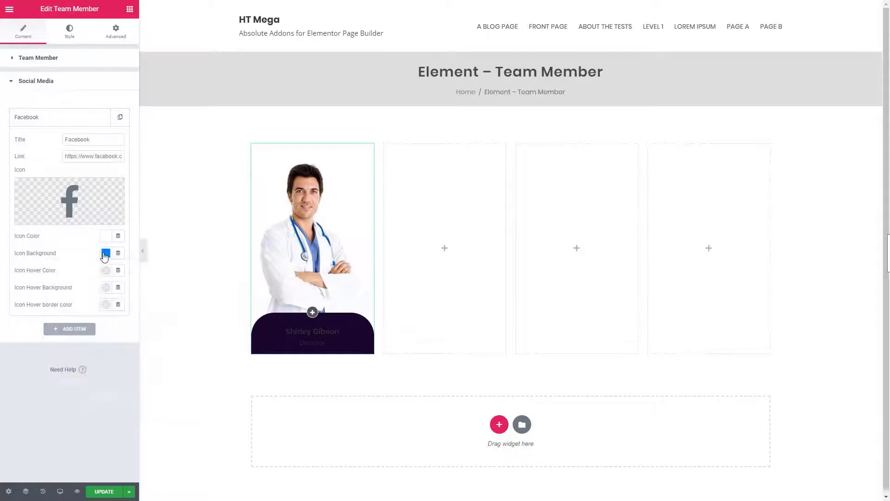
Add a second social item with a new title, link and the Twitter bird icon.
{"action": "left_click", "coordinate": [70, 328]}
{"action": "double_click", "coordinate": [84, 162]}
{"action": "type", "text": "Twitter"}
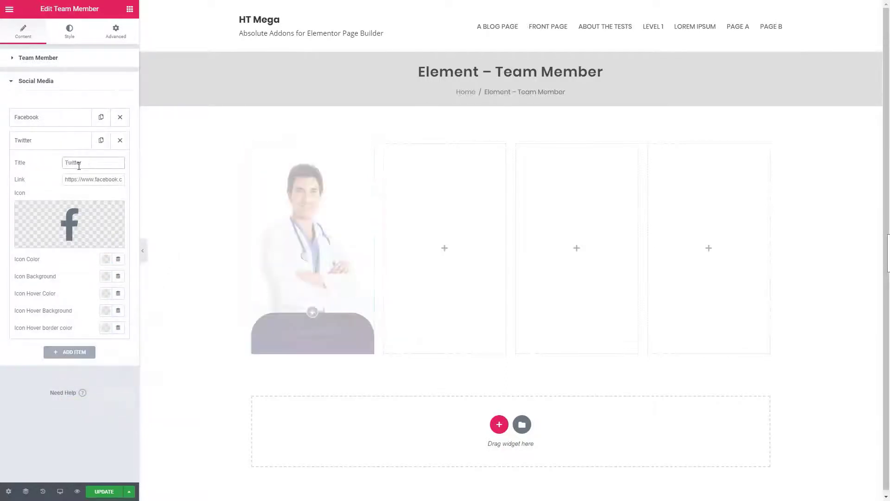
{"action": "left_click_drag", "start_coordinate": [93, 179], "coordinate": [105, 178]}
{"action": "left_click", "coordinate": [70, 226]}
{"action": "left_click", "coordinate": [386, 109]}
{"action": "type", "text": "twi"}
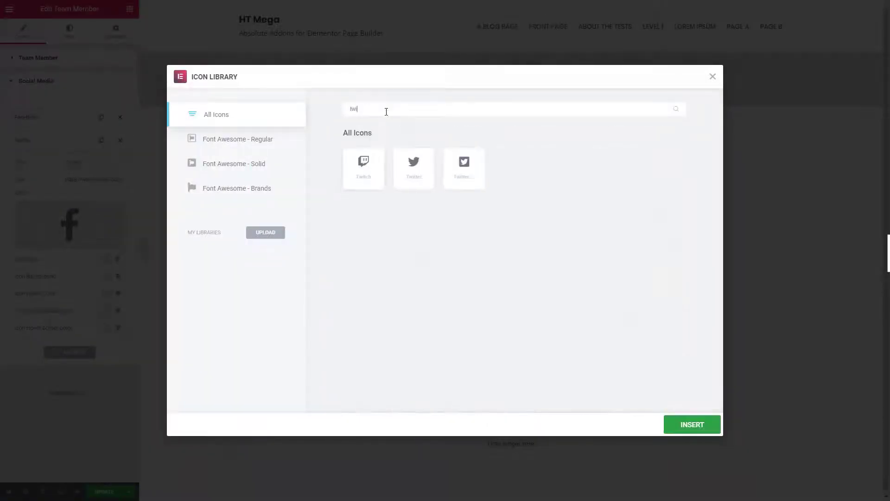
{"action": "left_click", "coordinate": [414, 166]}
{"action": "left_click", "coordinate": [692, 424]}
Set a background colour for the Twitter icon.
{"action": "left_click", "coordinate": [106, 259]}
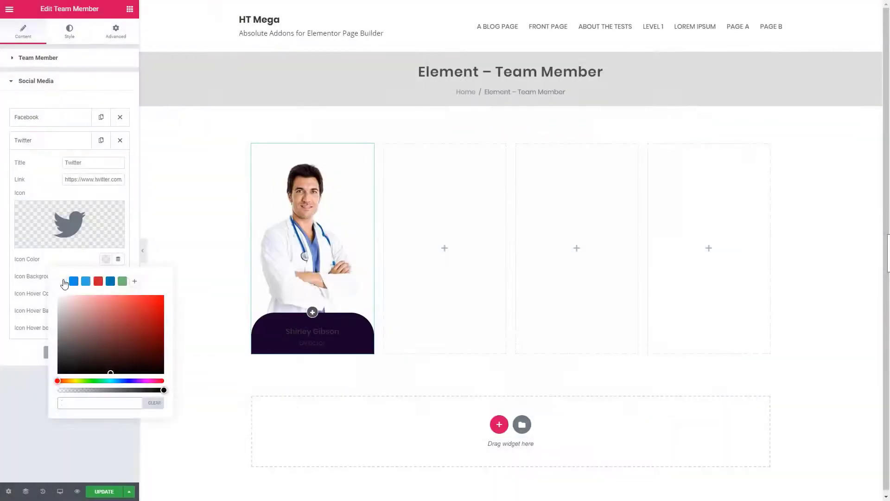
{"action": "left_click", "coordinate": [105, 275]}
{"action": "left_click", "coordinate": [105, 276]}
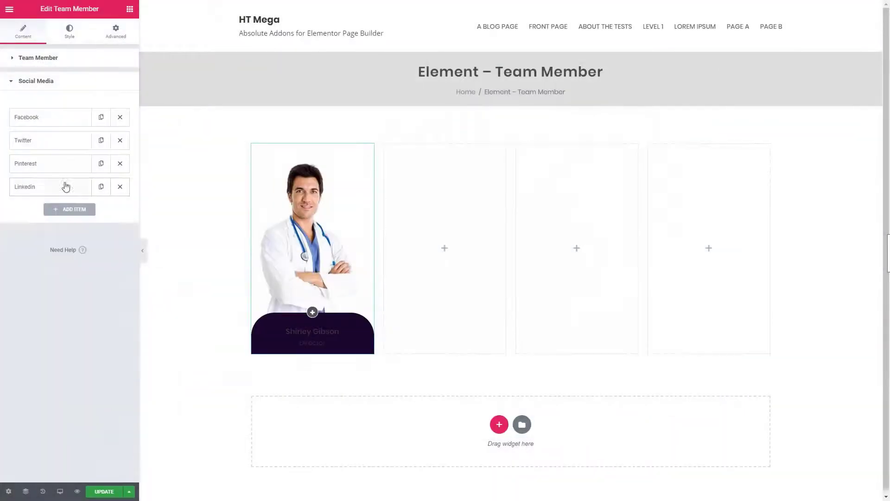
{"action": "left_click", "coordinate": [70, 38]}
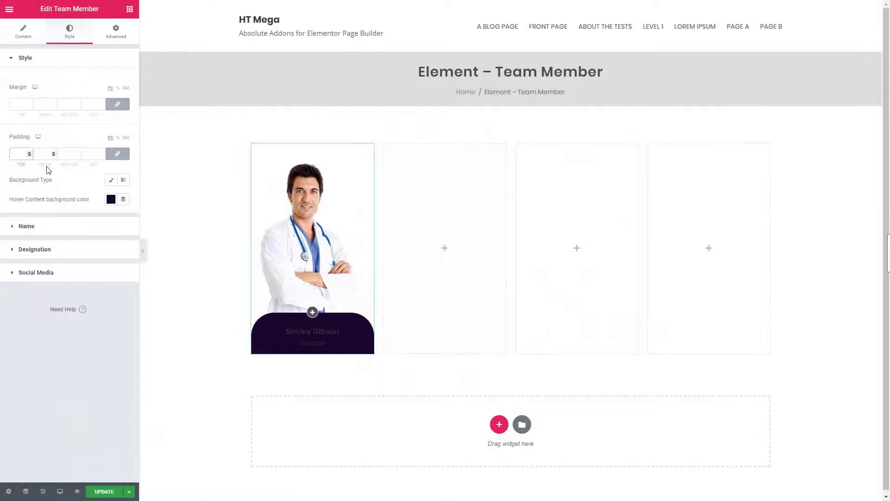
Make the card footer background green.
{"action": "left_click", "coordinate": [112, 201]}
{"action": "left_click", "coordinate": [127, 221]}
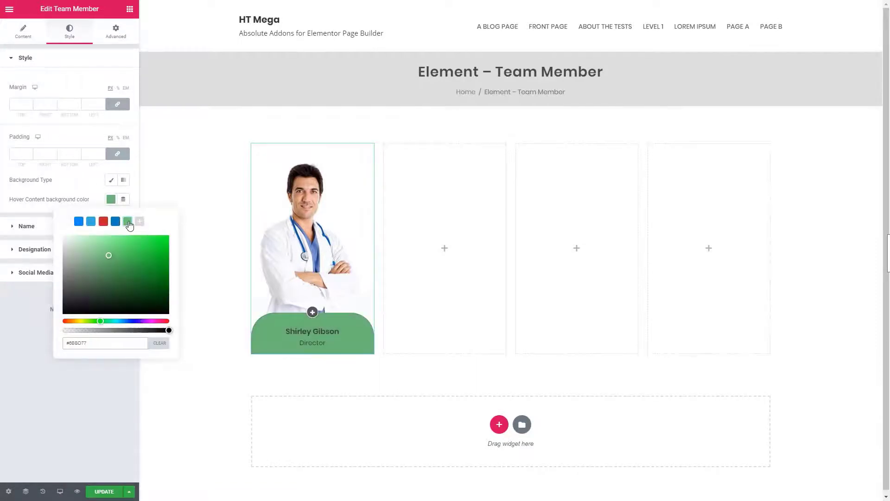
{"action": "left_click", "coordinate": [111, 199]}
Style the member name white, adjust its typography and centre it.
{"action": "left_click", "coordinate": [95, 228]}
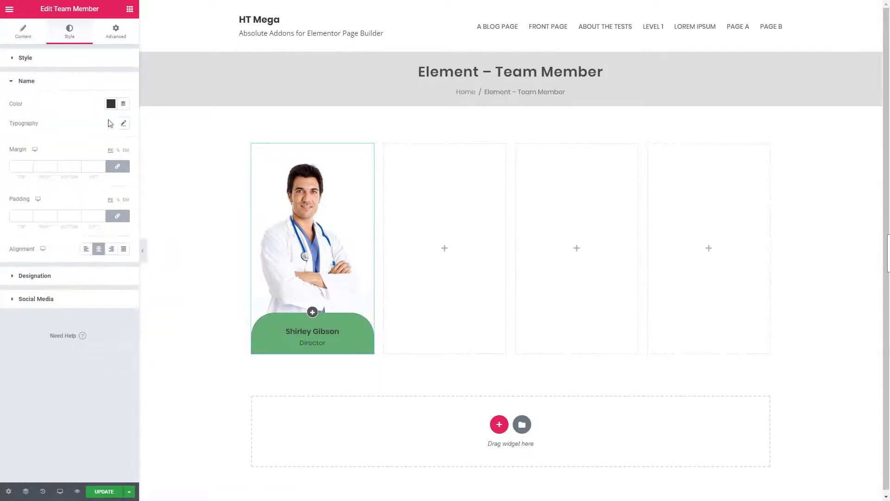
{"action": "left_click", "coordinate": [111, 102]}
{"action": "left_click", "coordinate": [66, 126]}
{"action": "left_click", "coordinate": [110, 103]}
{"action": "left_click", "coordinate": [123, 126]}
{"action": "left_click", "coordinate": [111, 249]}
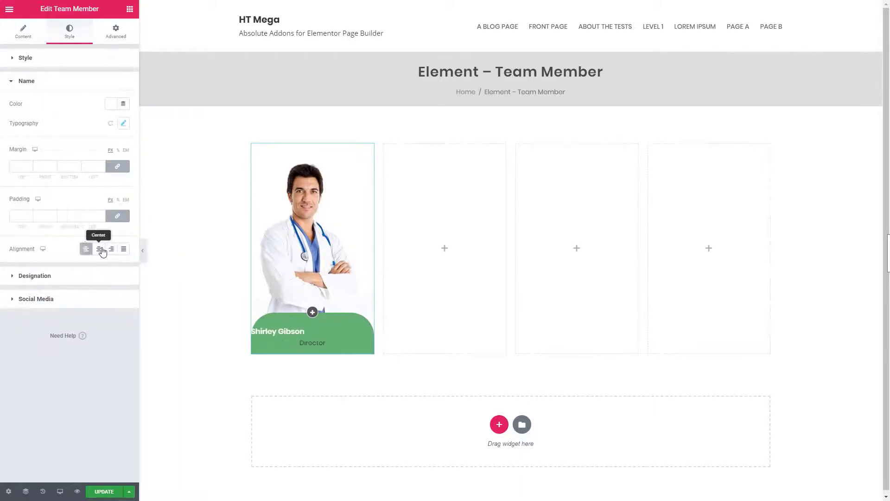
{"action": "left_click", "coordinate": [101, 249]}
Make the designation text white.
{"action": "left_click", "coordinate": [87, 275]}
{"action": "left_click", "coordinate": [110, 126]}
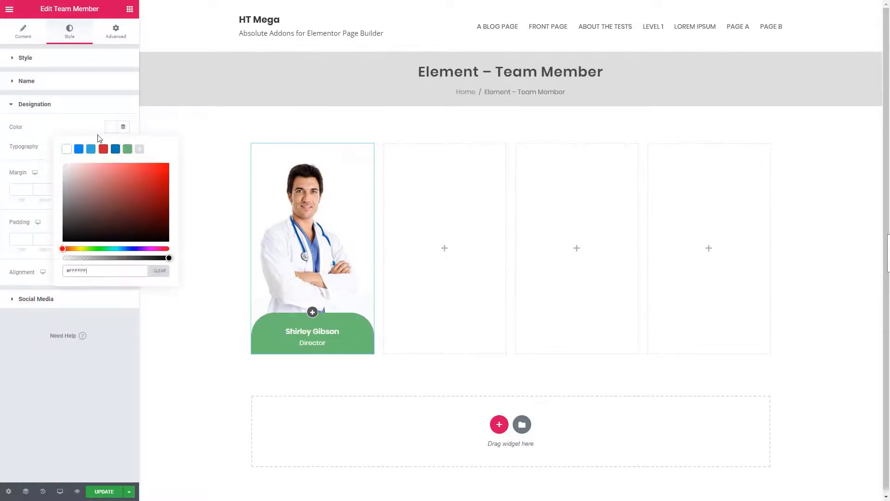
{"action": "left_click", "coordinate": [112, 127]}
{"action": "left_click", "coordinate": [89, 298]}
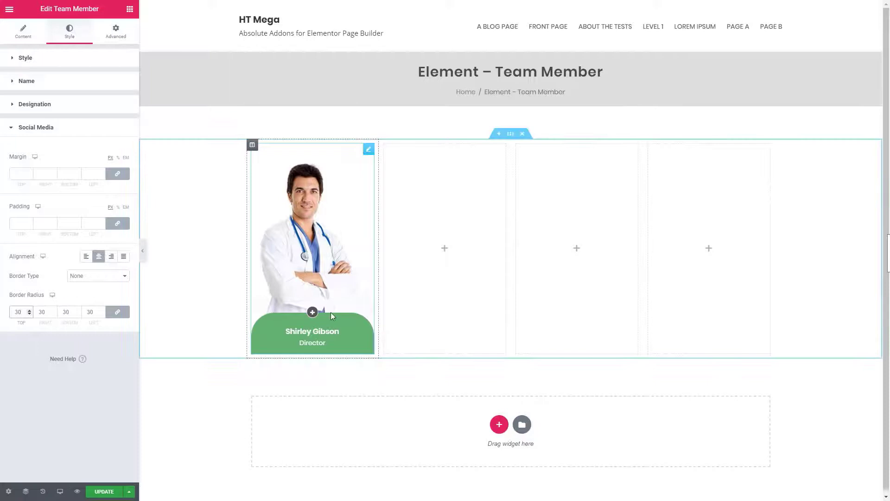
{"action": "mouse_move", "coordinate": [263, 251]}
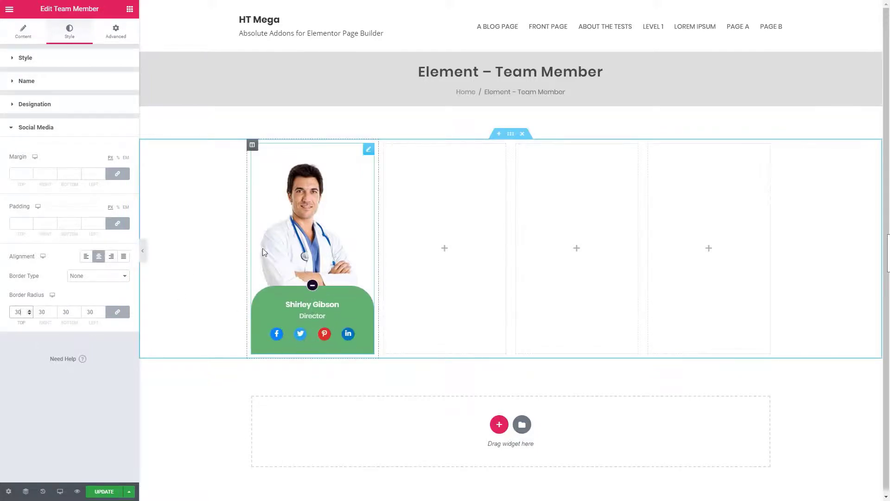
Copy the finished team card and paste it into columns two, three and four.
{"action": "right_click", "coordinate": [289, 222]}
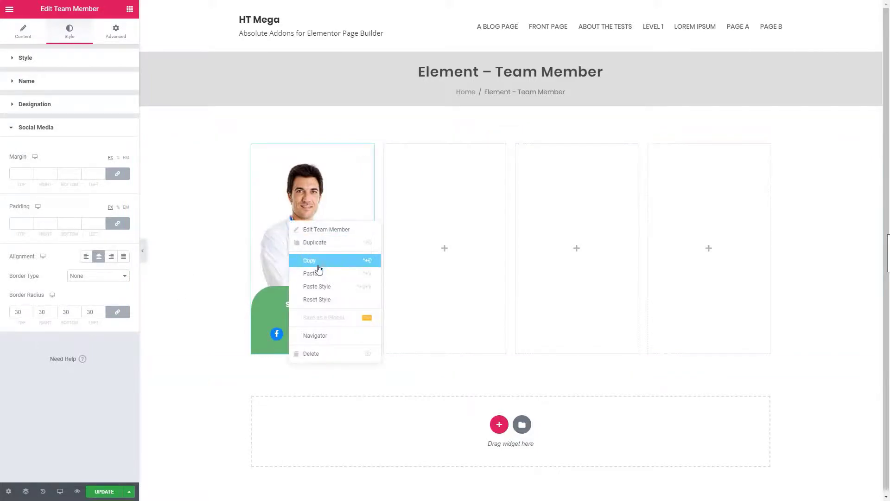
{"action": "left_click", "coordinate": [317, 263]}
{"action": "right_click", "coordinate": [437, 232]}
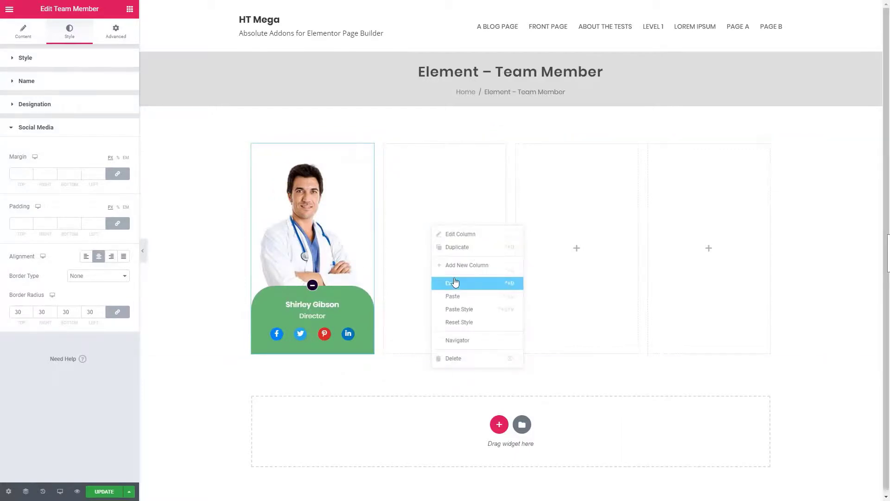
{"action": "left_click", "coordinate": [452, 296]}
{"action": "right_click", "coordinate": [538, 206]}
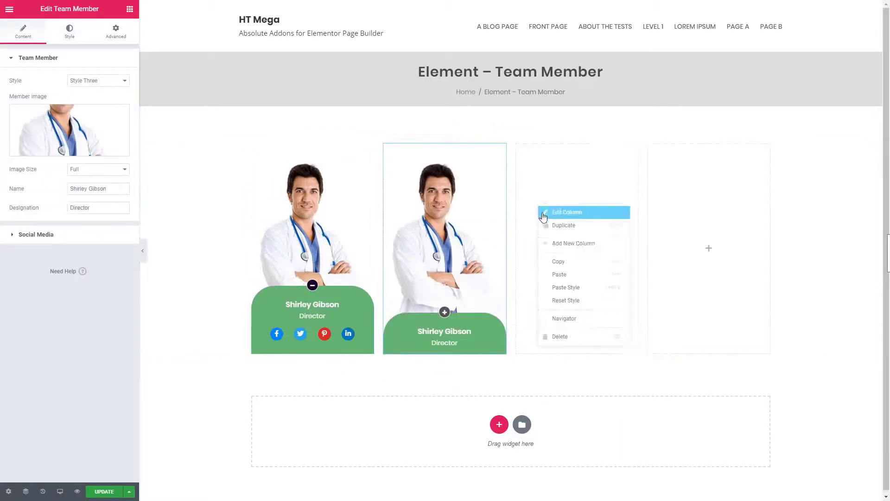
{"action": "left_click", "coordinate": [567, 271]}
{"action": "right_click", "coordinate": [699, 207]}
{"action": "left_click", "coordinate": [728, 276]}
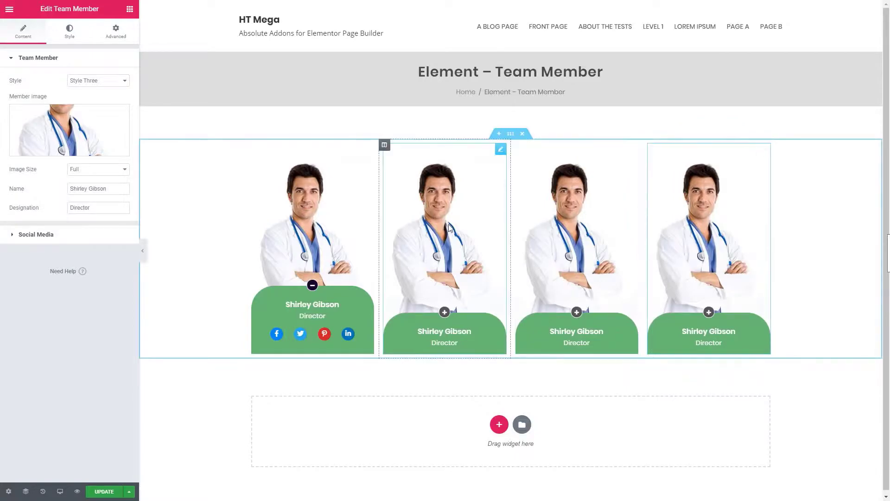
Replace the second card's member image with a different doctor photo.
{"action": "left_click", "coordinate": [69, 130]}
{"action": "left_click", "coordinate": [194, 122]}
{"action": "left_click", "coordinate": [843, 479]}
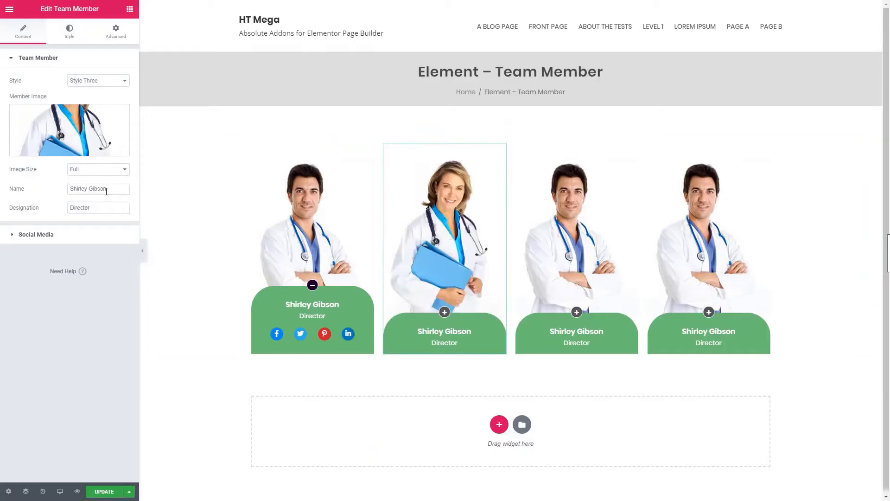
{"action": "left_click_drag", "start_coordinate": [107, 188], "coordinate": [56, 188]}
{"action": "type", "text": "Najn"}
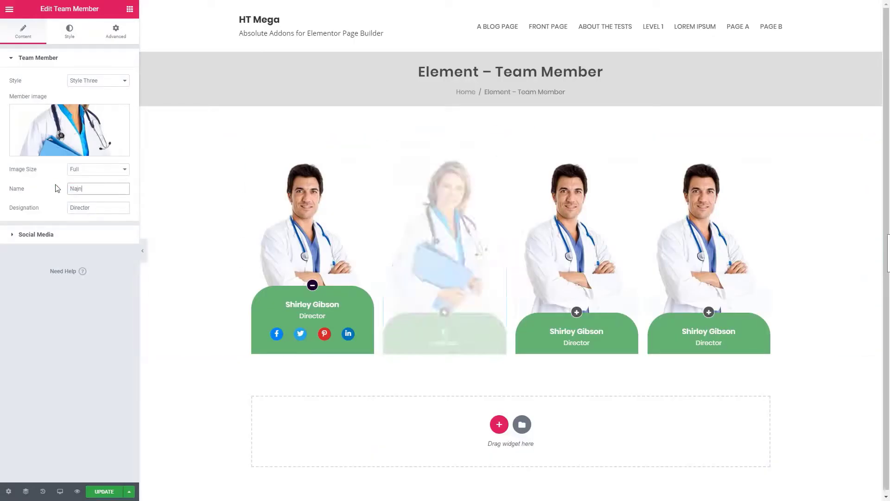
{"action": "type", "text": "in Supa"}
{"action": "key", "text": "Tab"}
{"action": "type", "text": "MBS"}
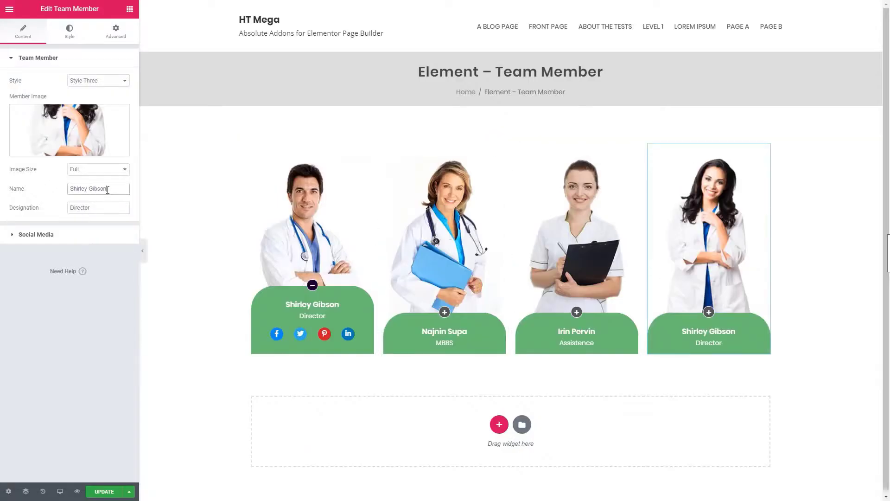
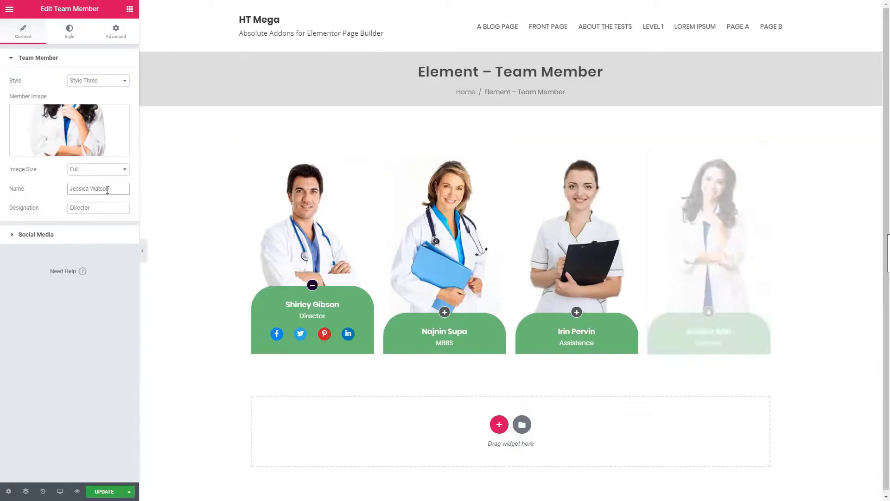
{"action": "key", "text": "Tab"}
{"action": "type", "text": "S"}
{"action": "key", "text": "BackSpace"}
{"action": "type", "text": "CEO"}
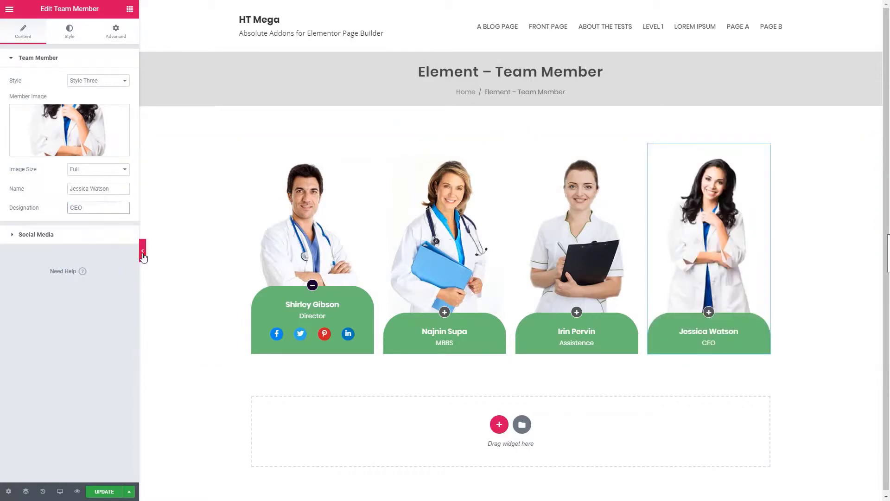
Preview the page, expand social icons on cards two, three and four, then restore the panel.
{"action": "left_click", "coordinate": [142, 250]}
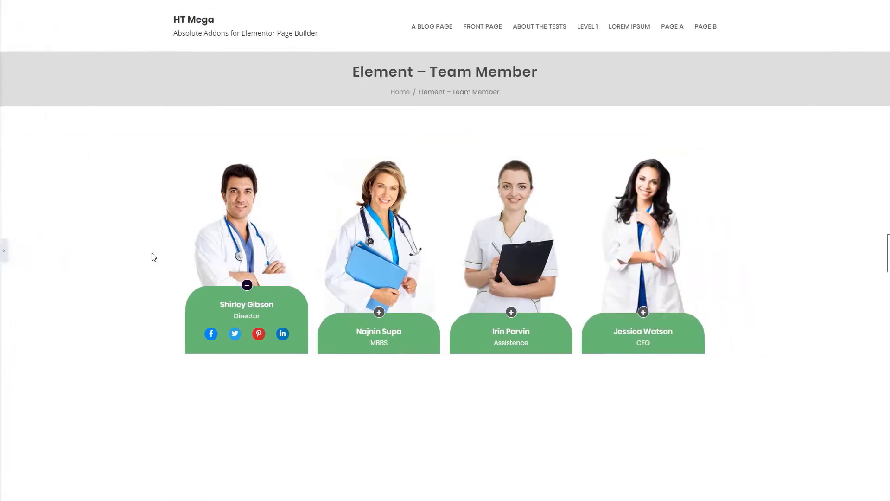
{"action": "left_click", "coordinate": [379, 312]}
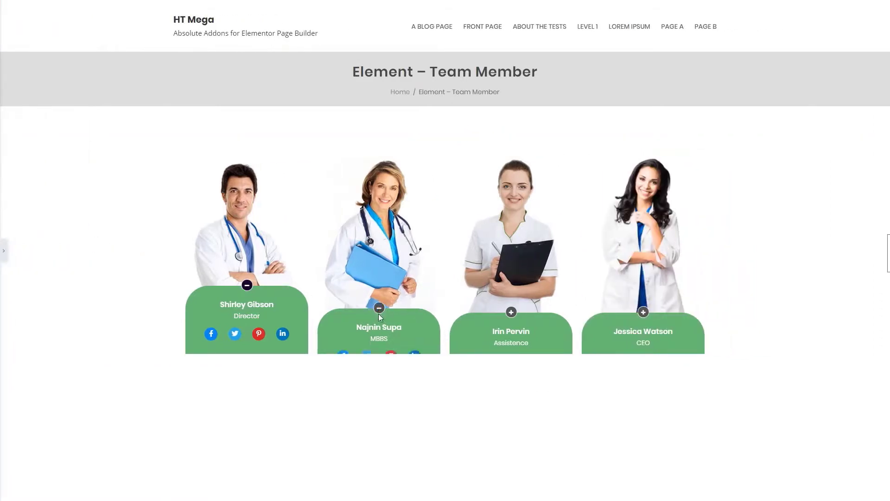
{"action": "left_click", "coordinate": [513, 313]}
{"action": "left_click", "coordinate": [643, 312]}
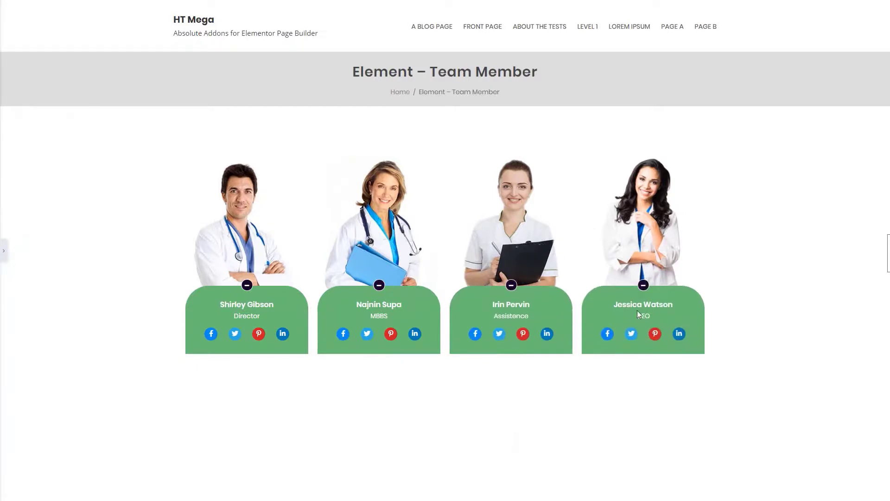
{"action": "left_click", "coordinate": [3, 251]}
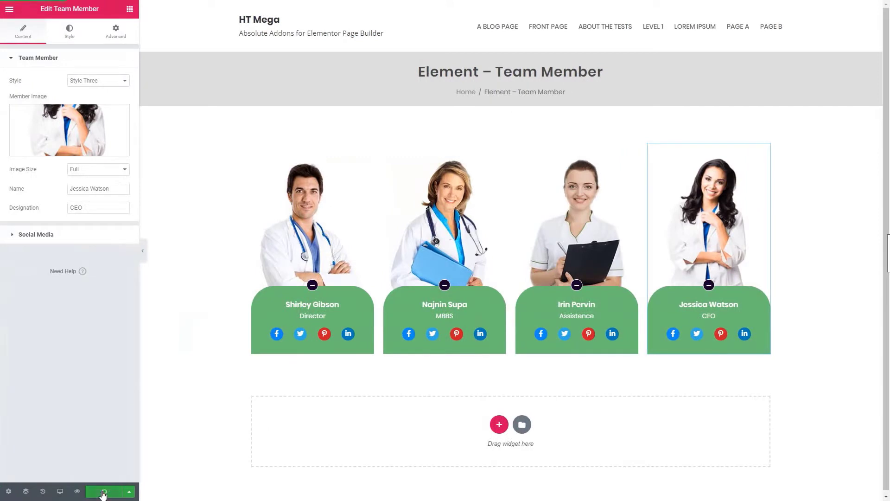